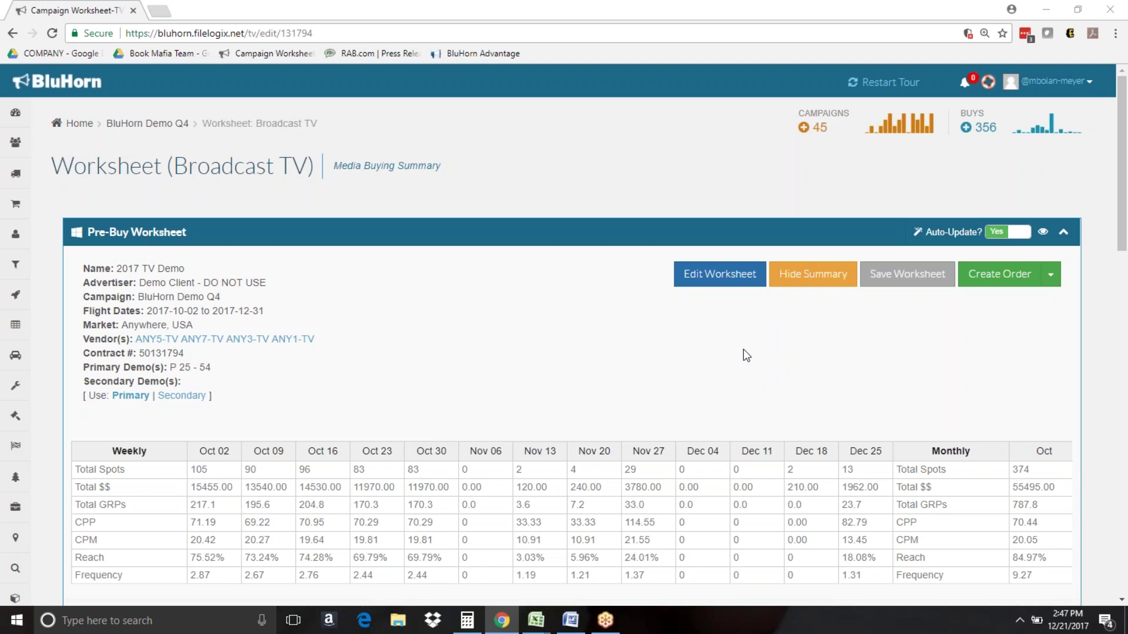
Turn on Use Grid Layout in the 2017 TV Demo worksheet's settings and save the changes
left_click(710, 282)
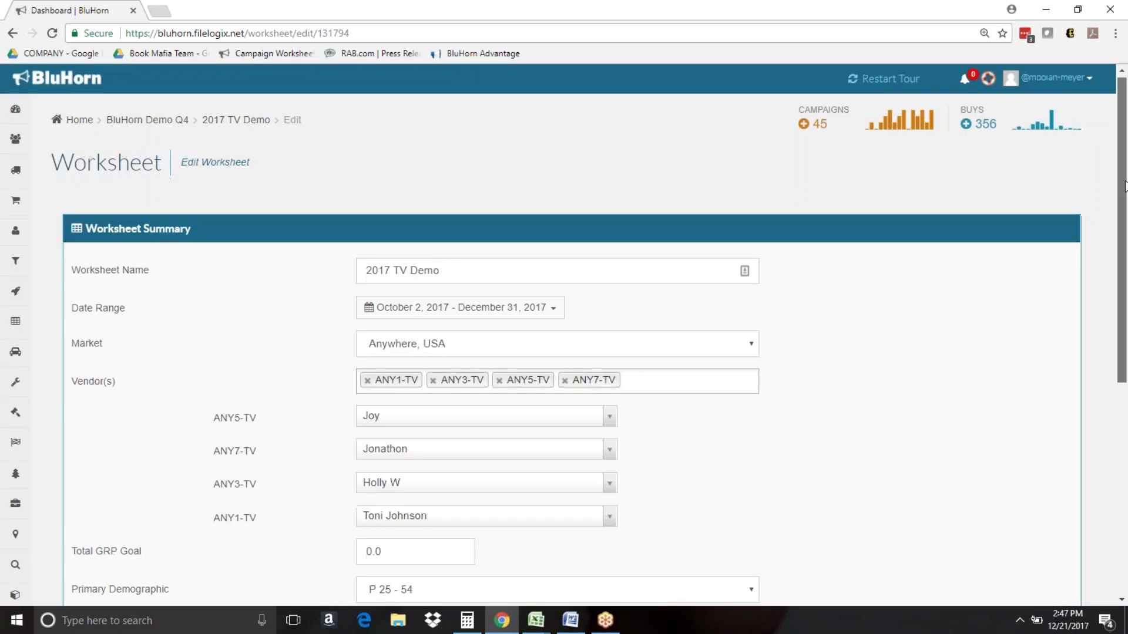
left_click_drag(1123, 187, 1126, 336)
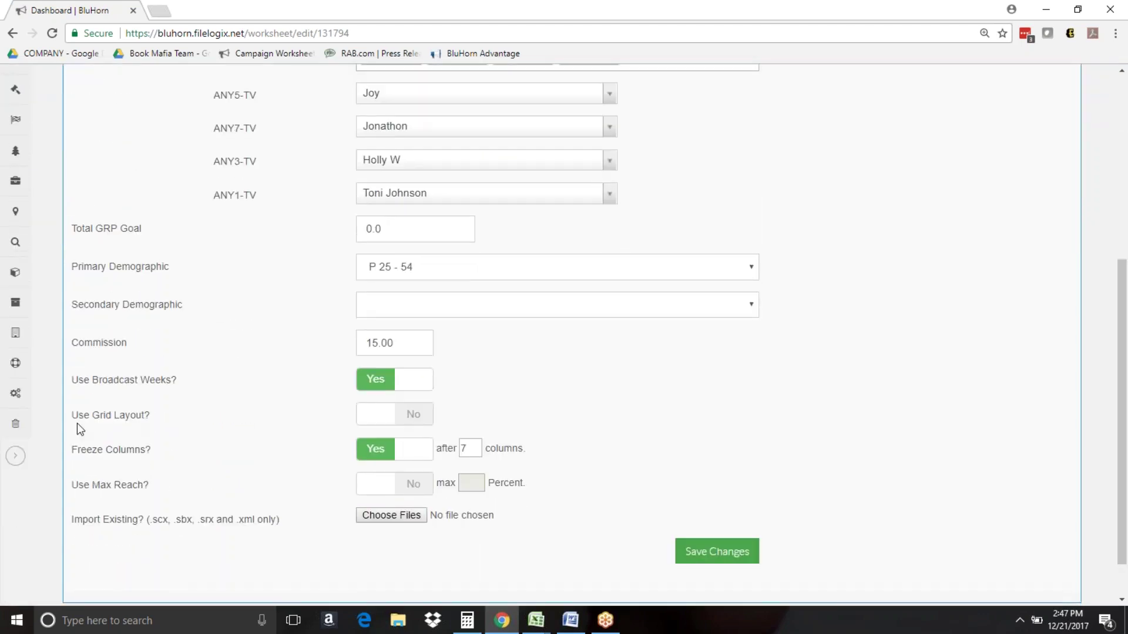
left_click_drag(69, 415, 159, 419)
left_click(381, 417)
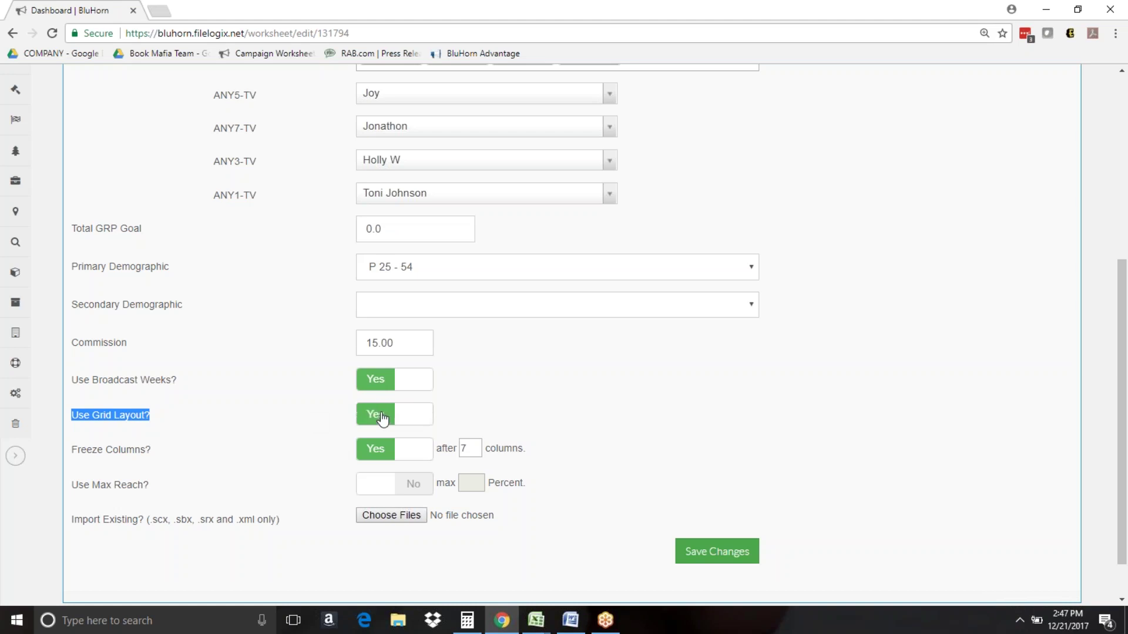
left_click(724, 559)
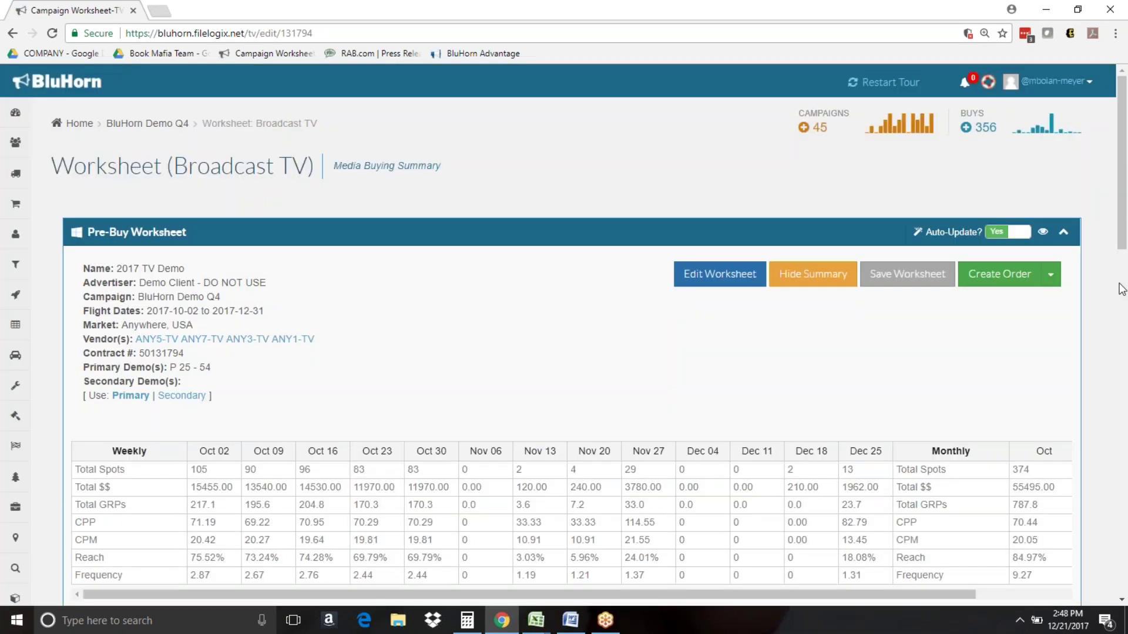
Fill line 1's checked Saturday box down through line 10 in the Station Order grid
scroll(1122, 288, "down", 6)
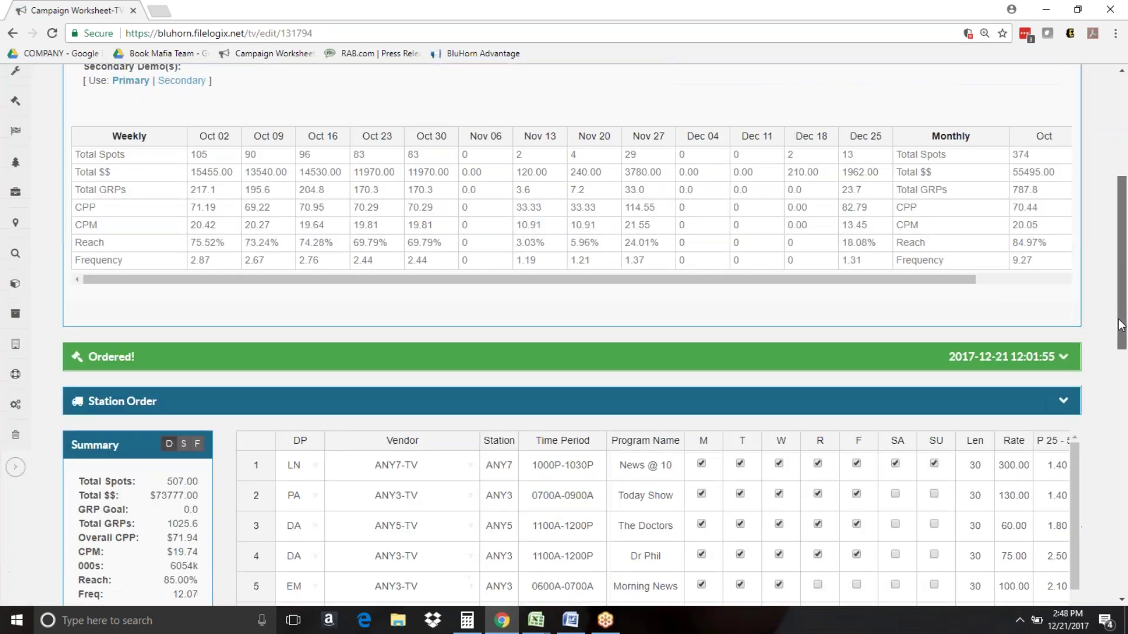
scroll(1119, 344, "down", 2)
scroll(355, 301, "down", 2)
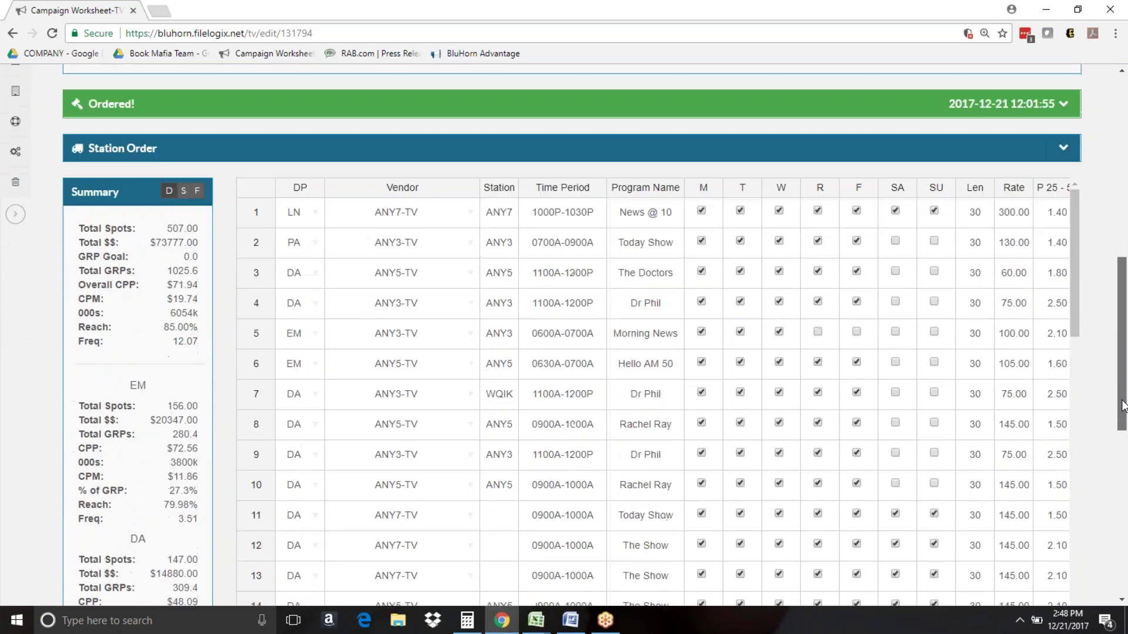
left_click(381, 225)
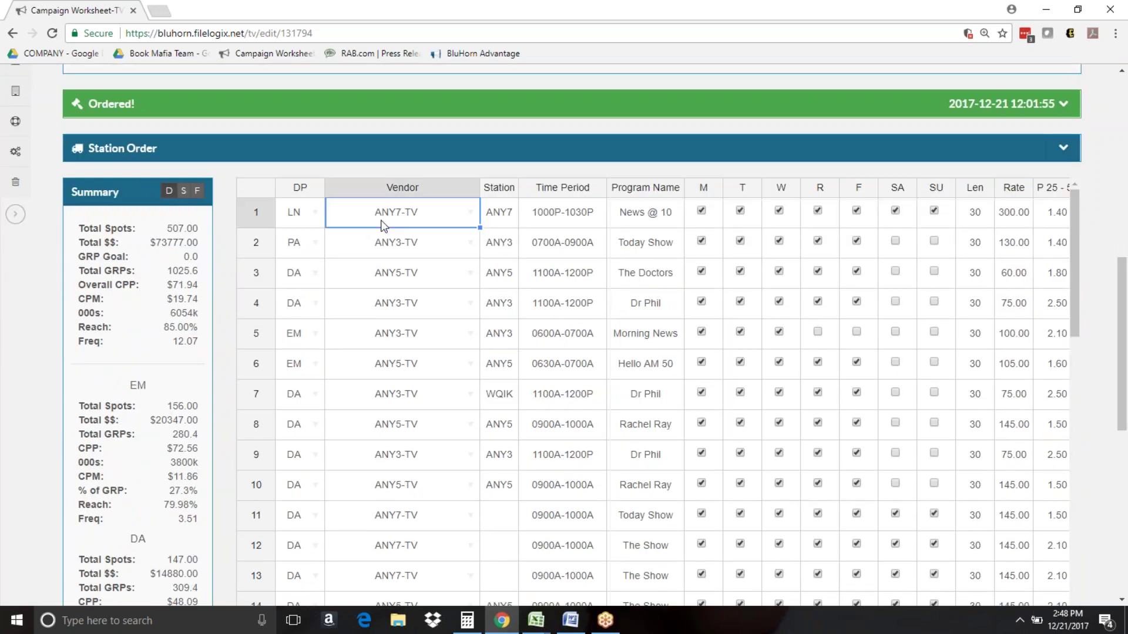
left_click(383, 238)
left_click(383, 284)
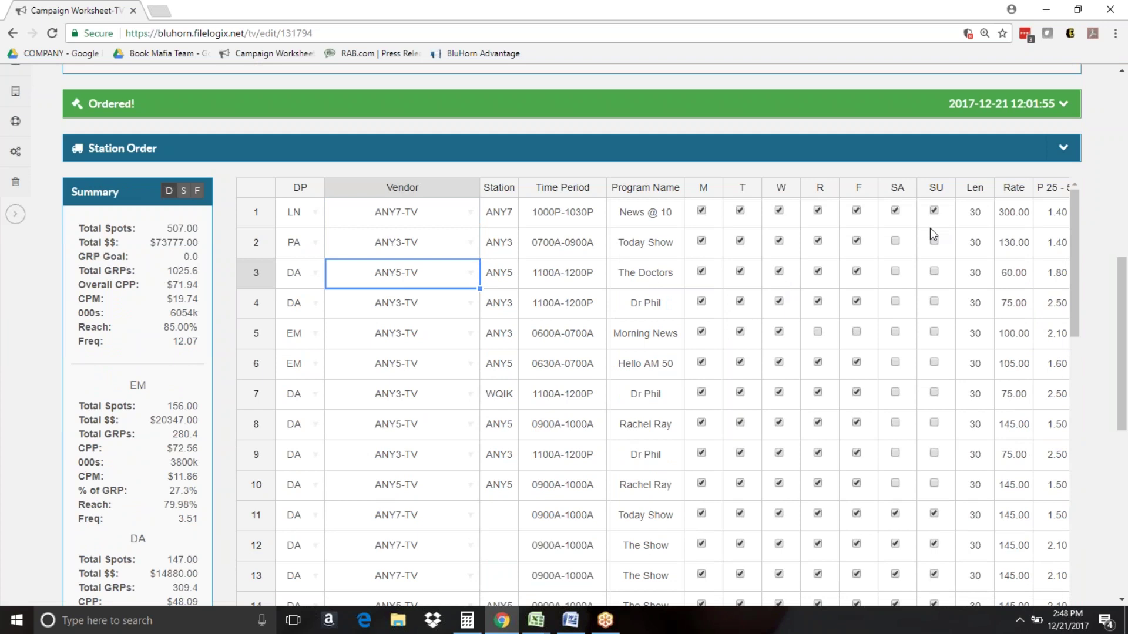
left_click(888, 217)
key("space")
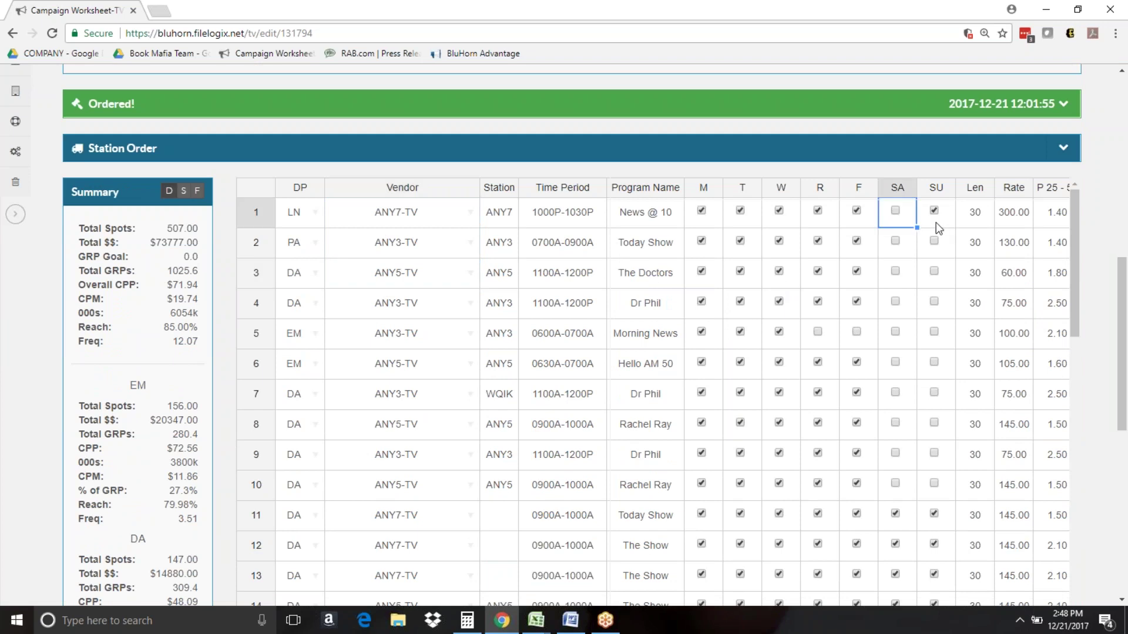
left_click(936, 223)
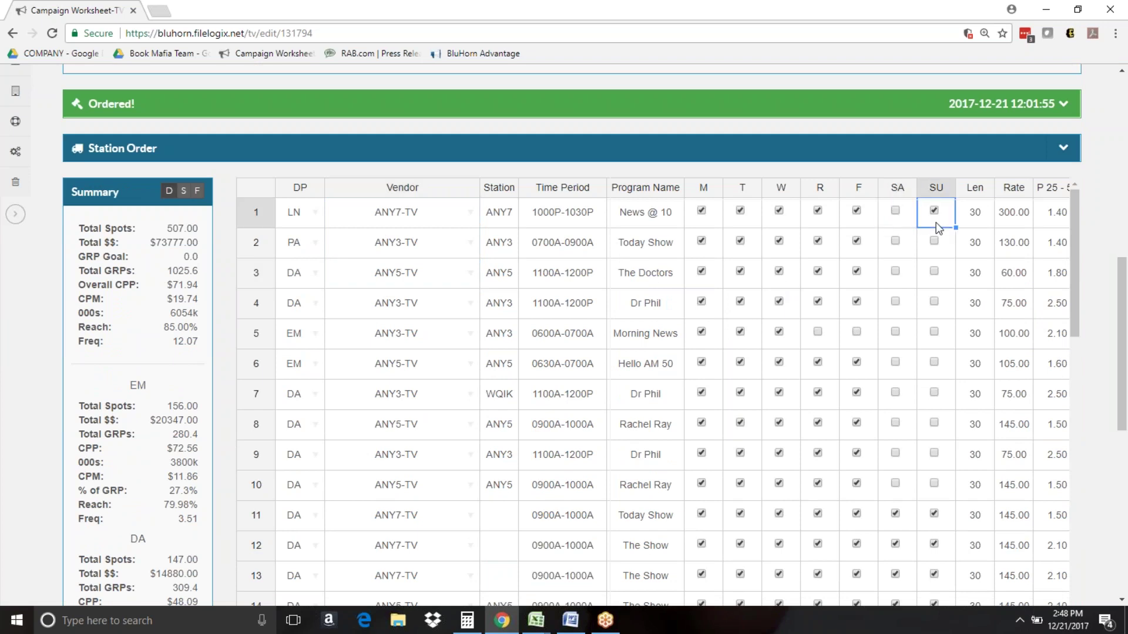
left_click(900, 218)
left_click(895, 211)
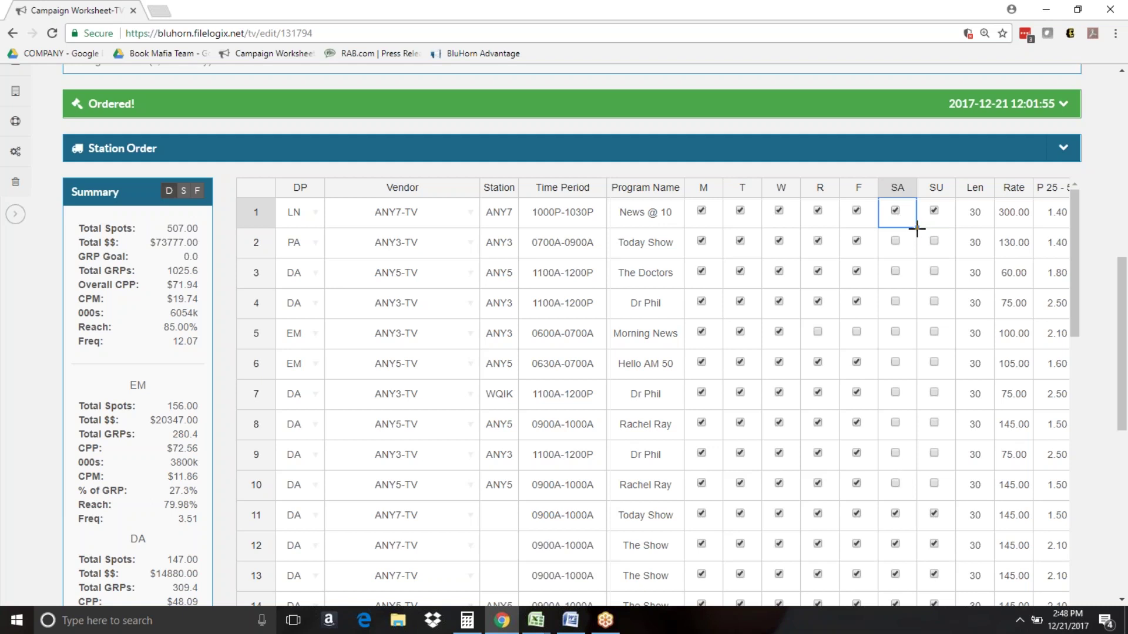
left_click_drag(917, 228, 920, 485)
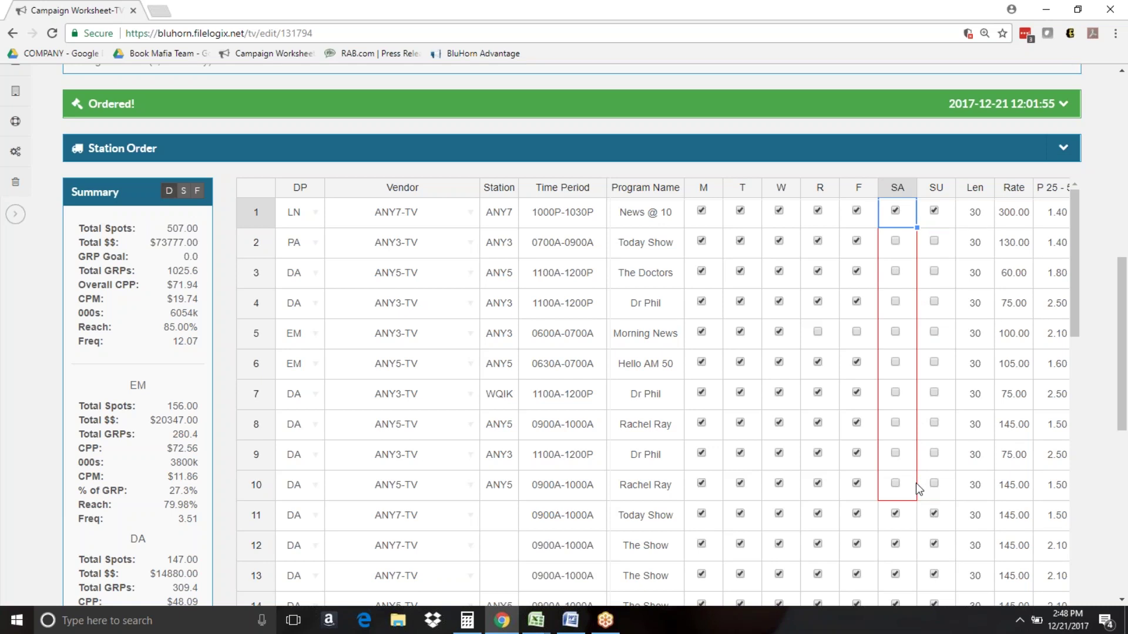
left_click_drag(915, 483, 915, 483)
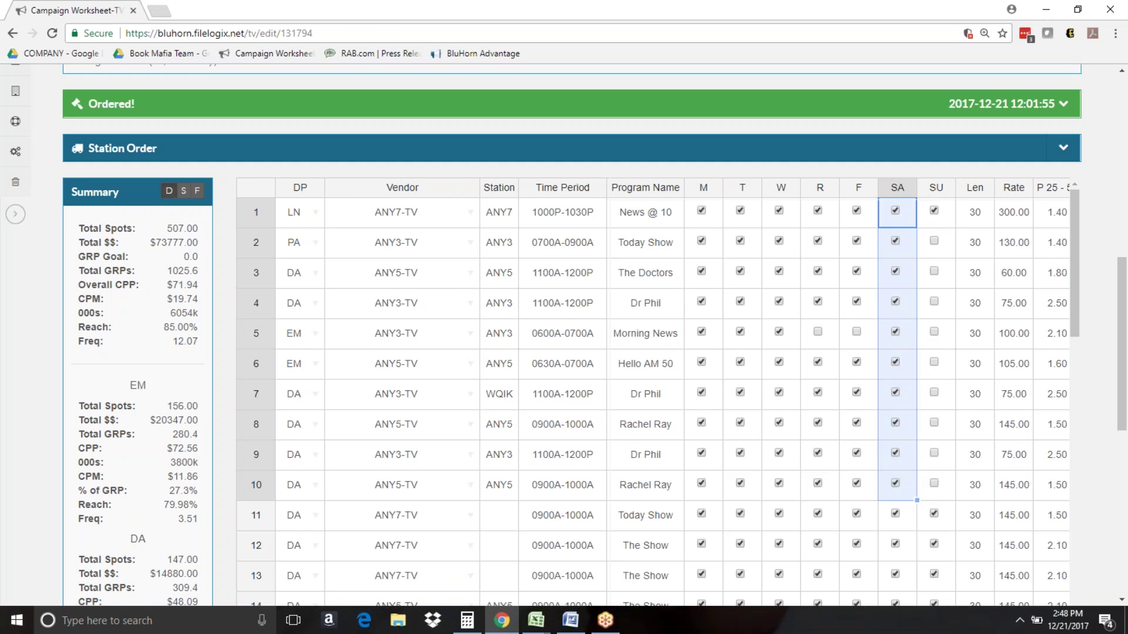
Uncheck Monday on line 1 and fill the unchecked box down through line 9
left_click(703, 211)
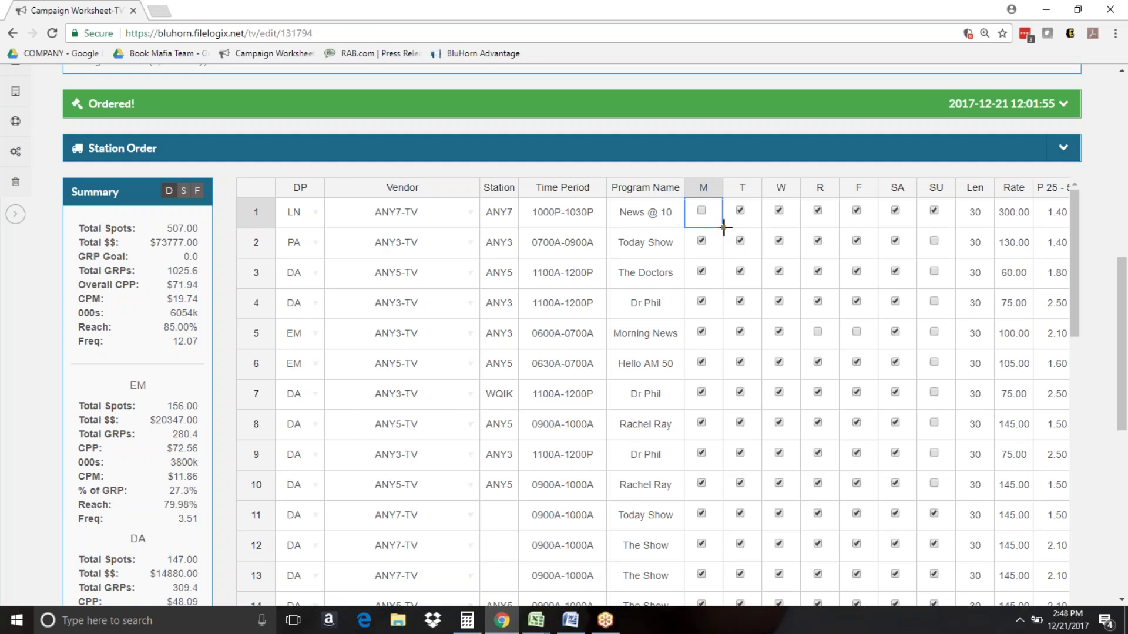
left_click_drag(723, 227, 723, 461)
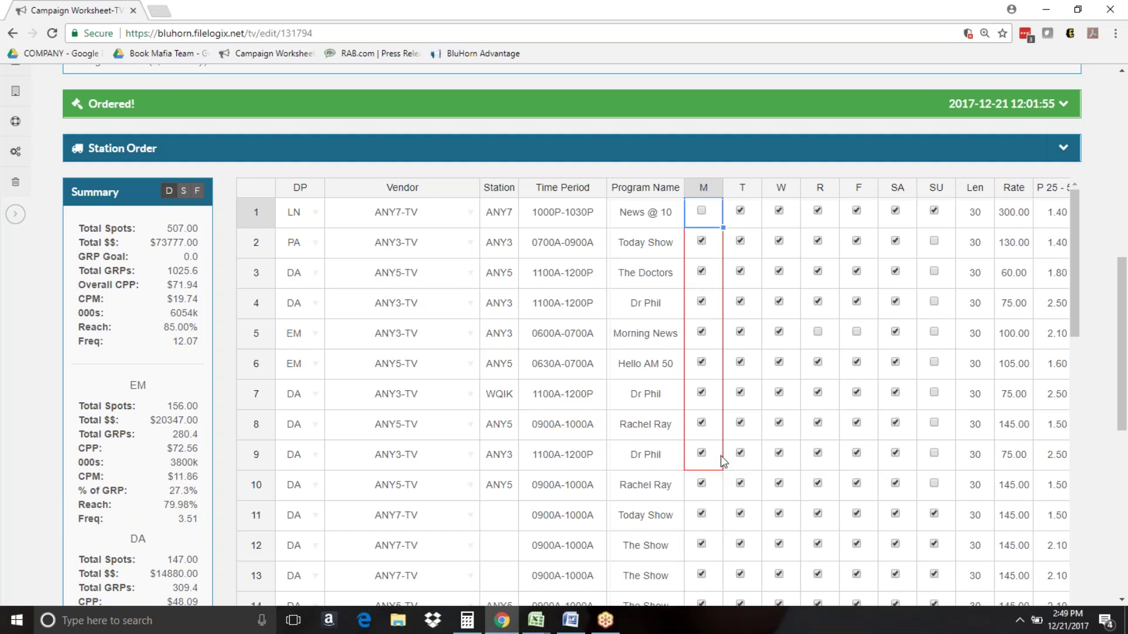
left_click_drag(723, 462, 723, 462)
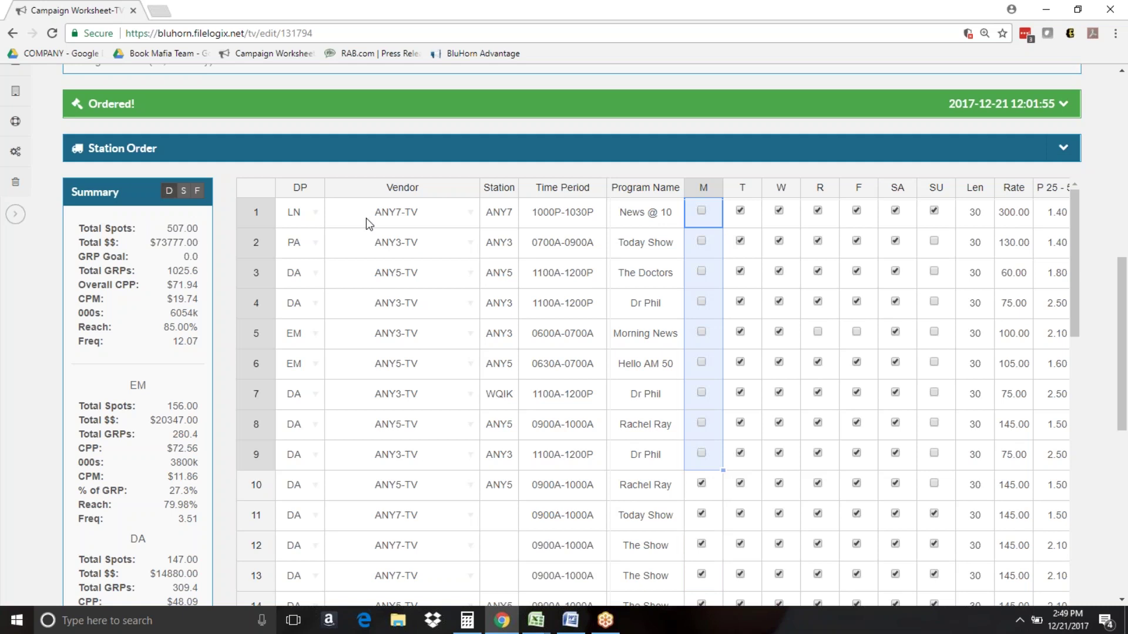
Change line 1's vendor to ANY5-TV and fill it down through line 11
left_click(428, 215)
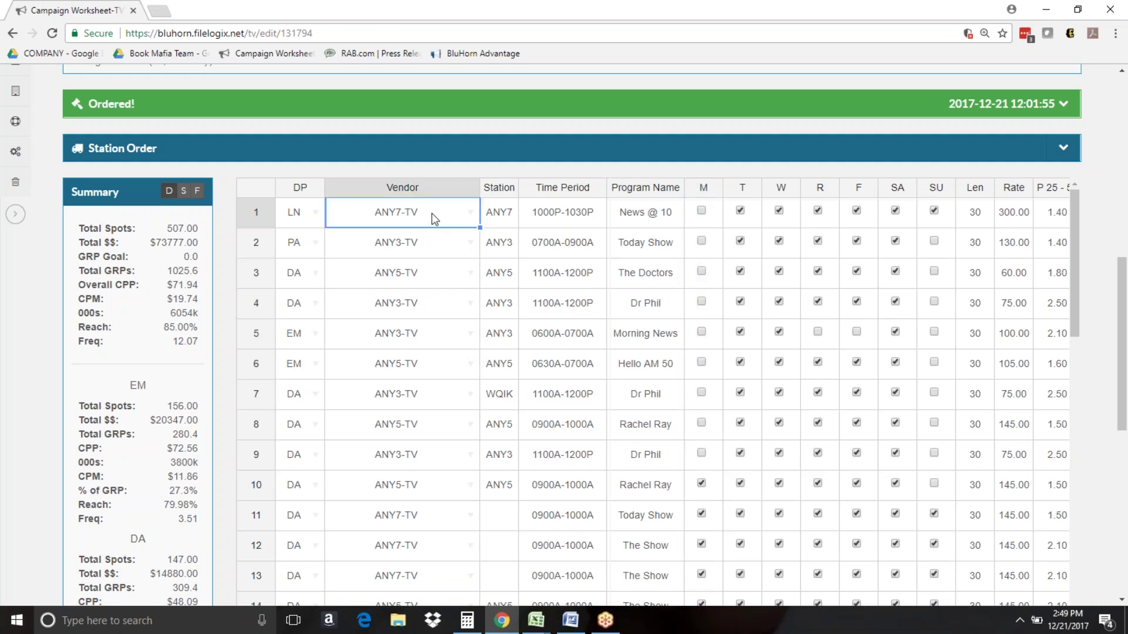
left_click(470, 214)
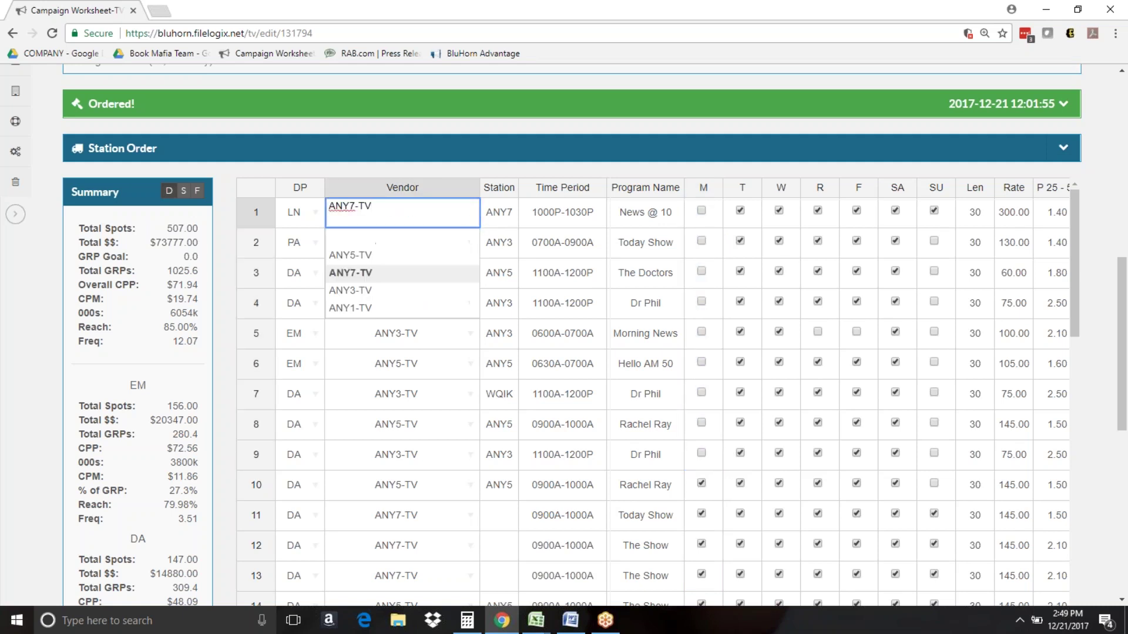
left_click(366, 256)
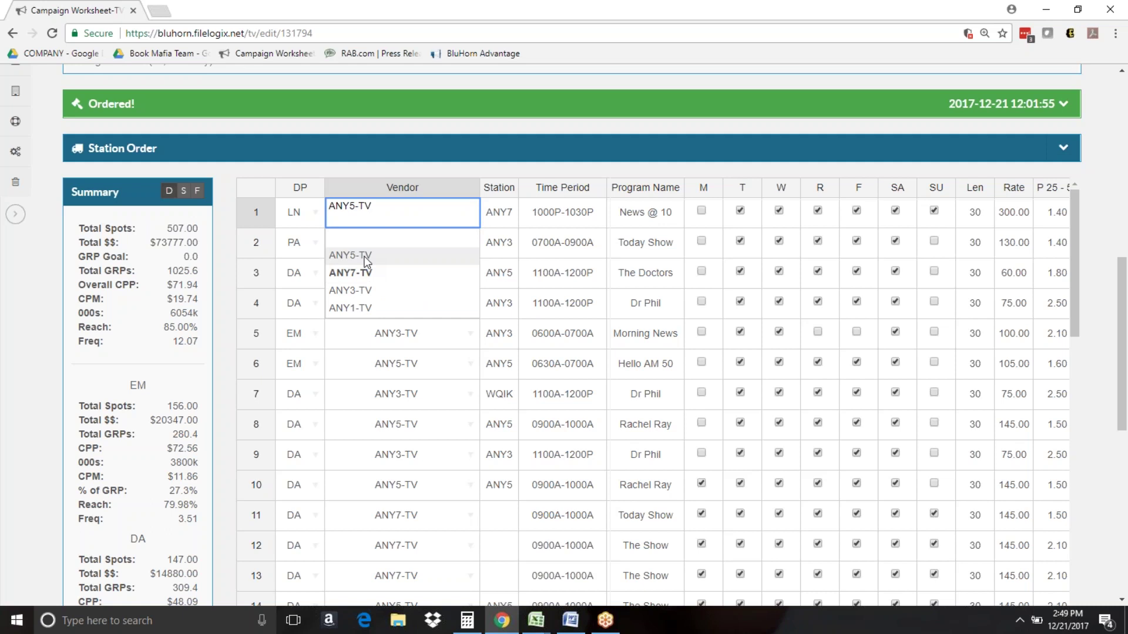
left_click_drag(480, 228, 472, 532)
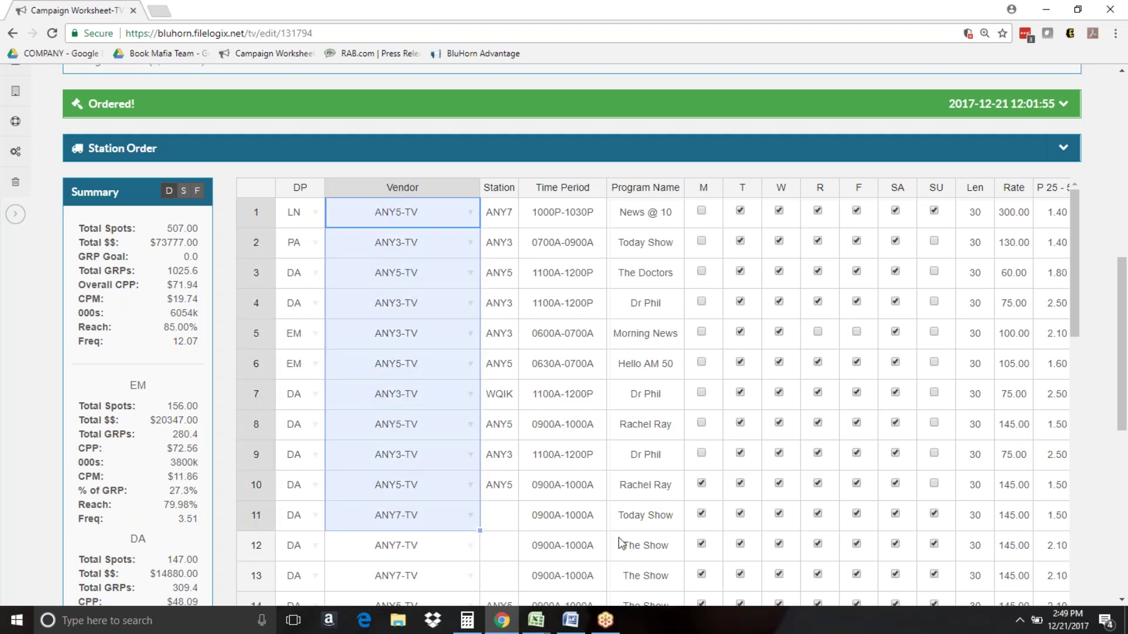
Set line 1's Oct 02 spots to 7 and fill that value across the weeks through Nov 06
left_click(904, 339)
key("Right")
key("Right")
key("Right")
key("Right")
key("Right")
key("Right")
key("Right")
key("Right")
key("Right")
key("Right")
key("Right")
key("Right")
key("Right")
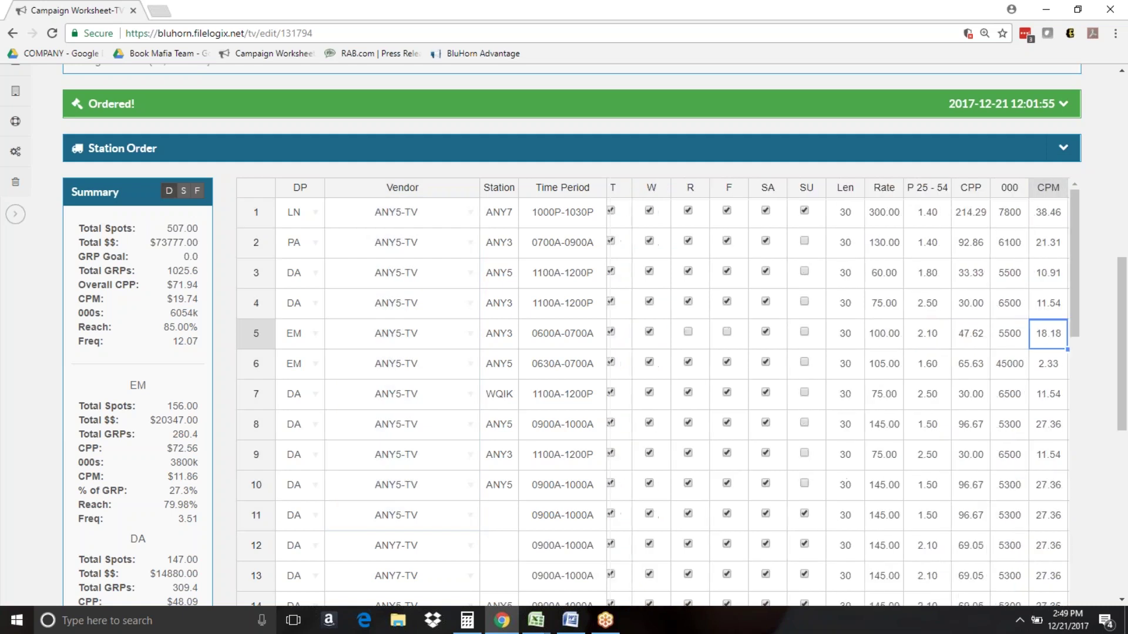
key("Right")
key("Right")
key("Right")
key("Right")
key("Right")
key("Right")
key("Right")
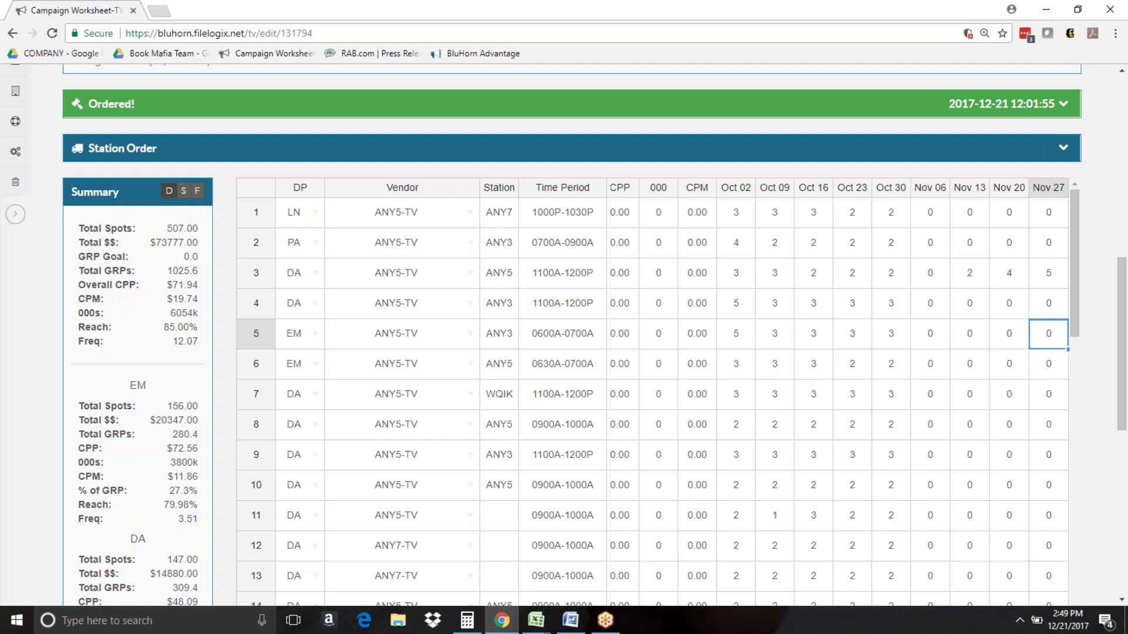
left_click(735, 212)
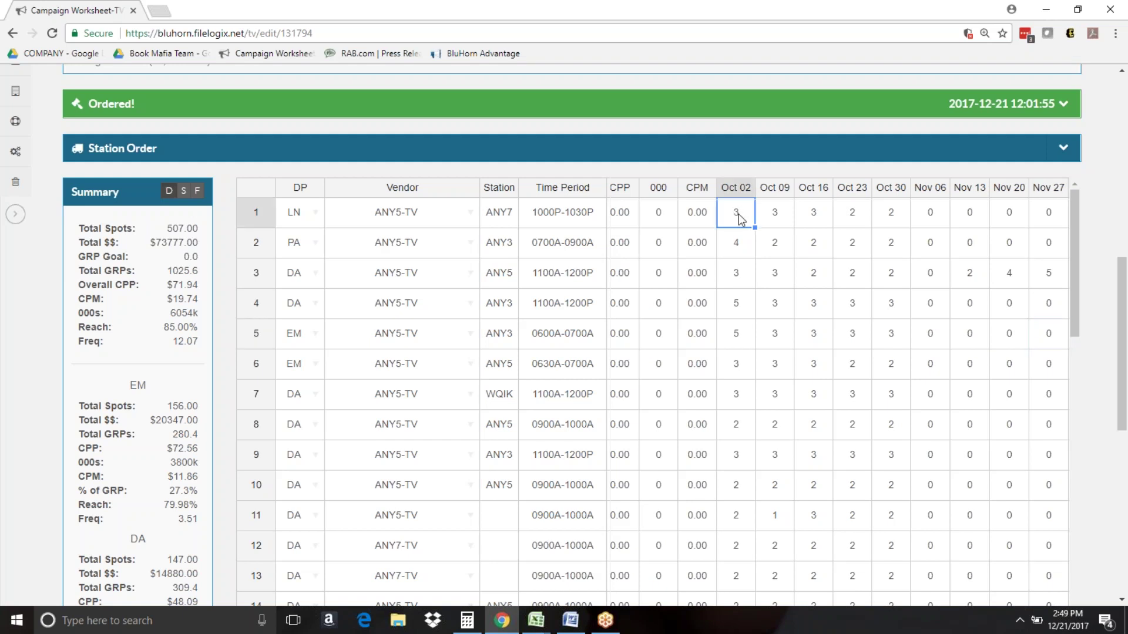
double_click(738, 213)
key("BackSpace")
type("7")
key("Return")
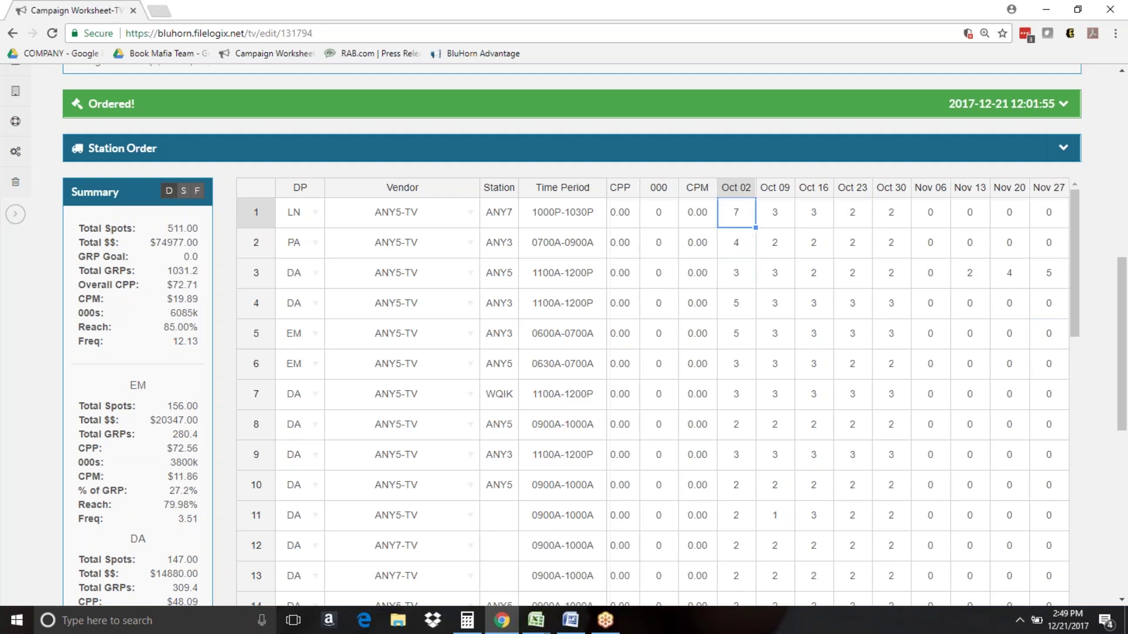
left_click_drag(757, 228, 944, 220)
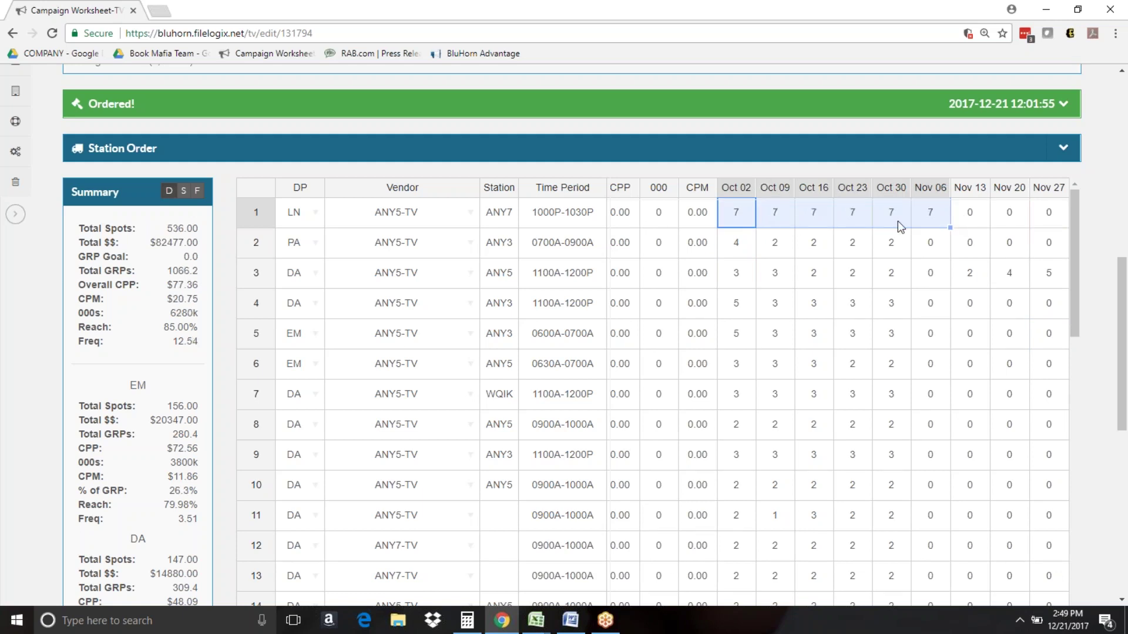
Fill the vendor ANY5-TV from line 41 down into the empty line 42 at the end of the grid
left_click_drag(1074, 266, 1080, 540)
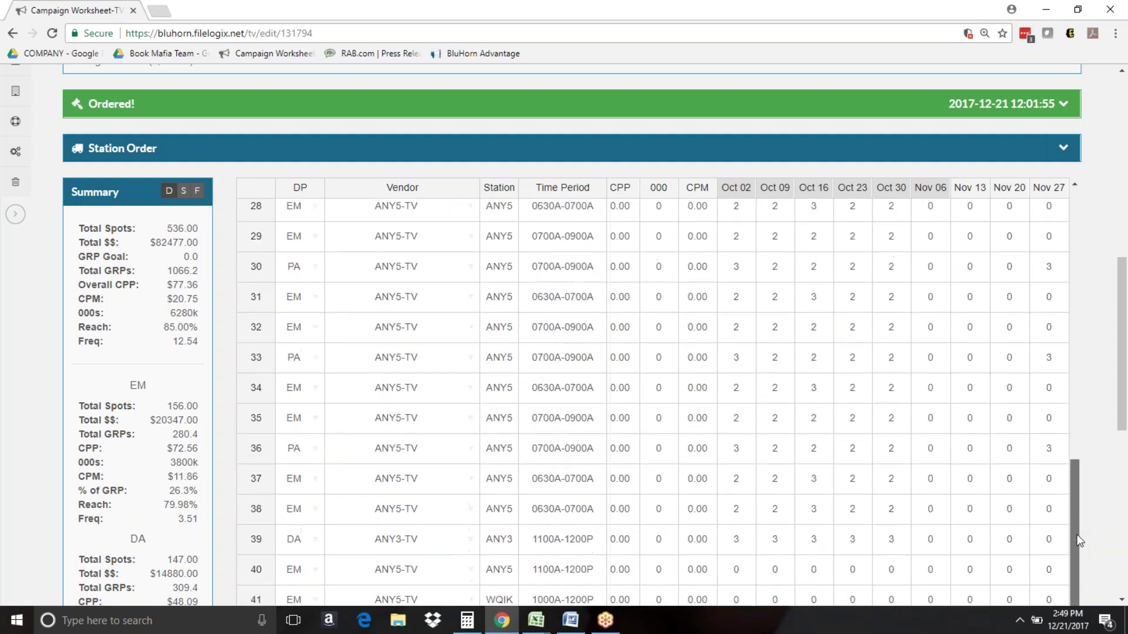
left_click_drag(1124, 356, 1105, 408)
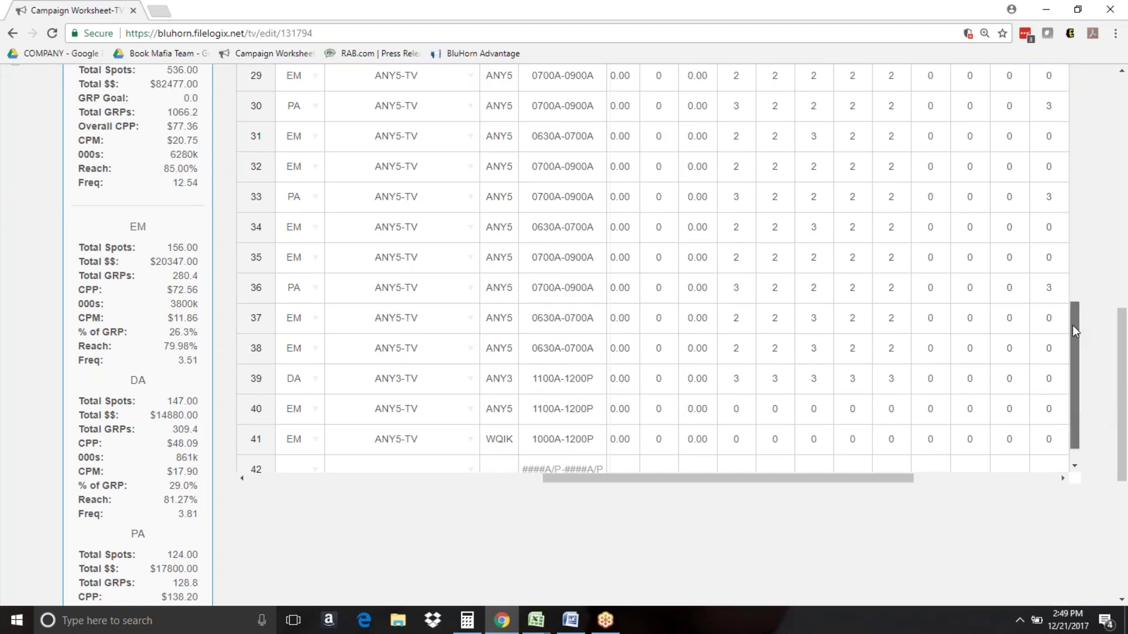
scroll(1073, 331, "up", 3)
scroll(1082, 405, "down", 3)
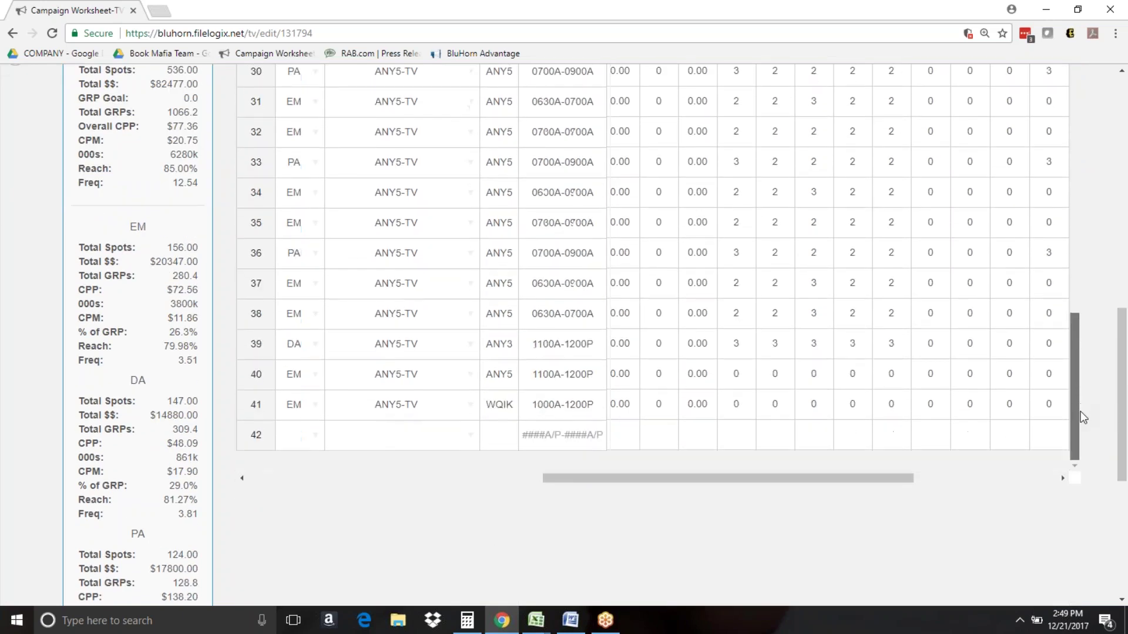
left_click(457, 412)
left_click_drag(479, 420, 405, 446)
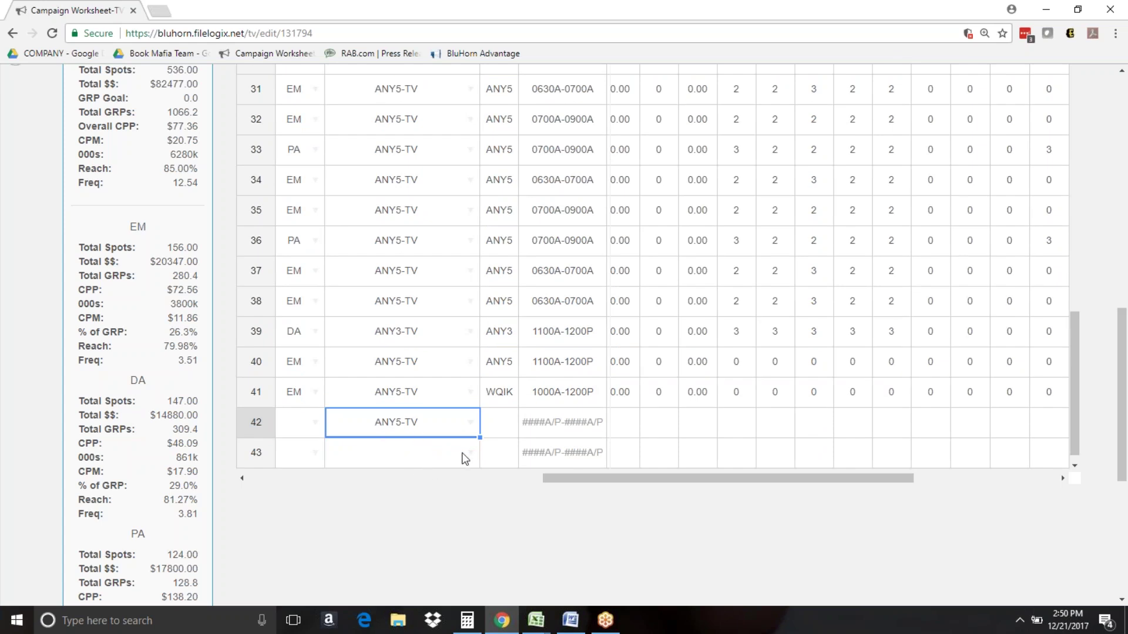
Turn off Use Grid Layout in the worksheet's settings and save the changes
left_click_drag(1074, 424, 1072, 85)
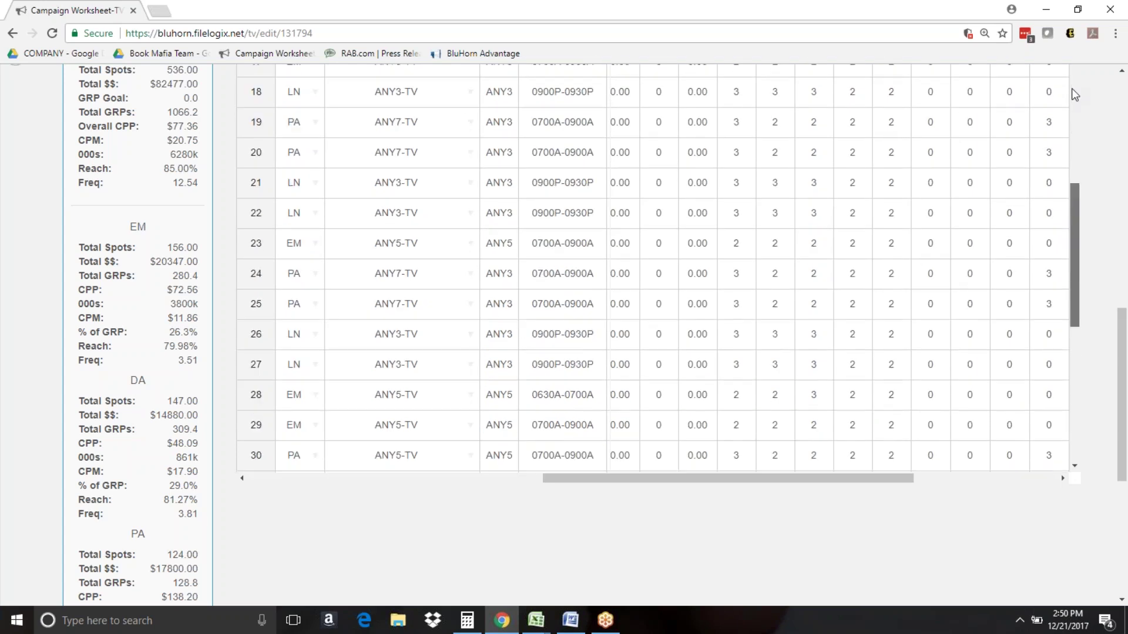
left_click_drag(1123, 358, 1126, 185)
scroll(715, 160, "up", 2)
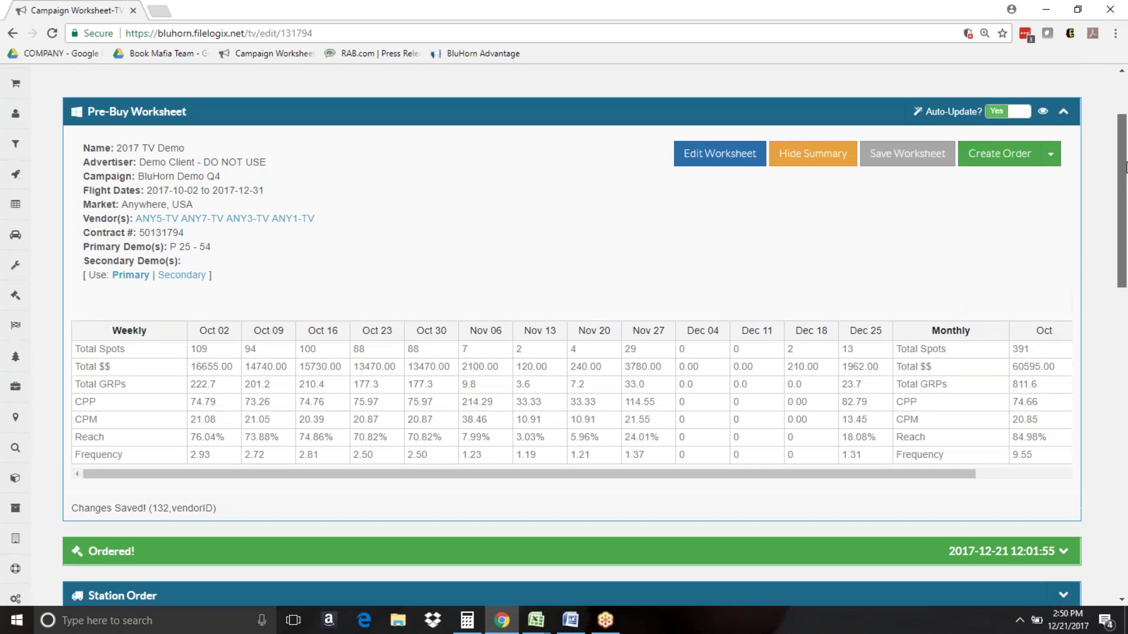
left_click(715, 154)
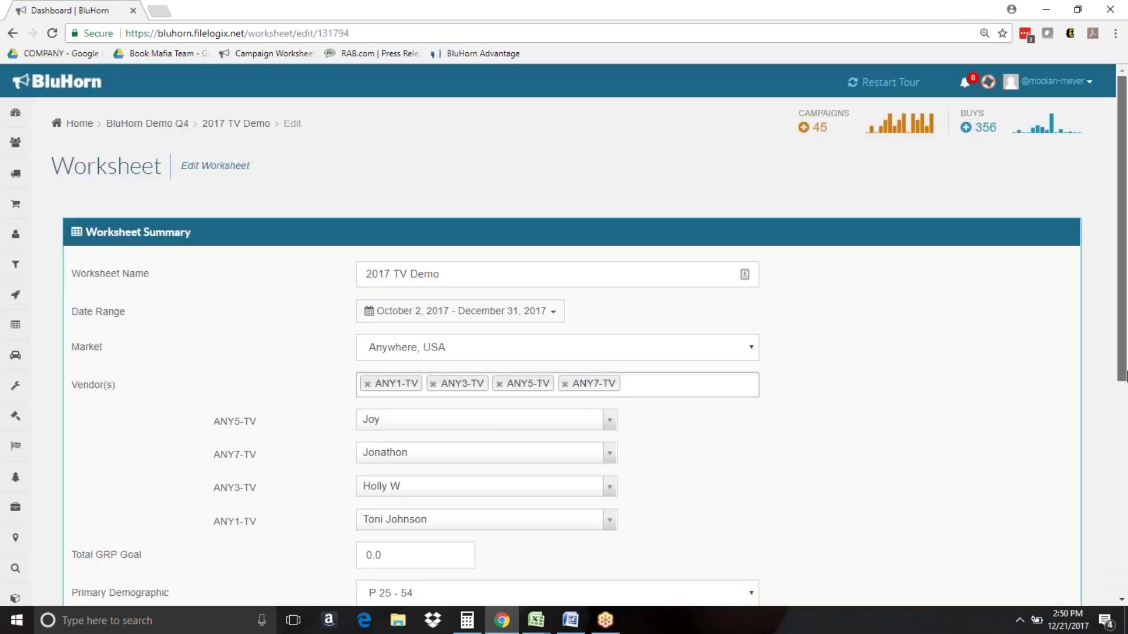
scroll(1126, 376, "down", 6)
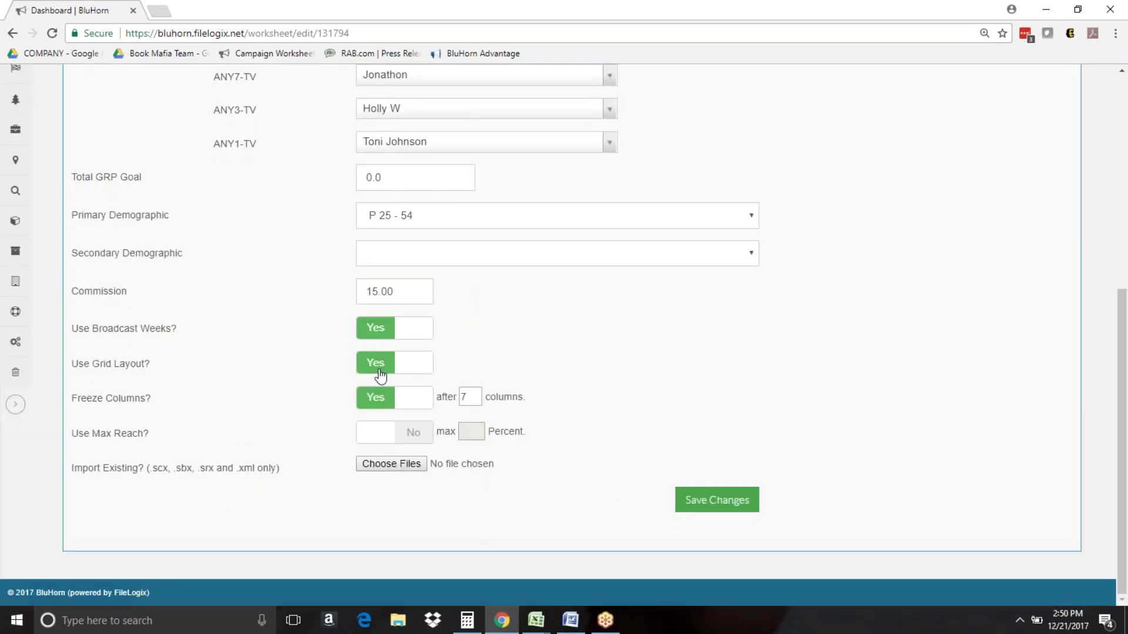
left_click(416, 368)
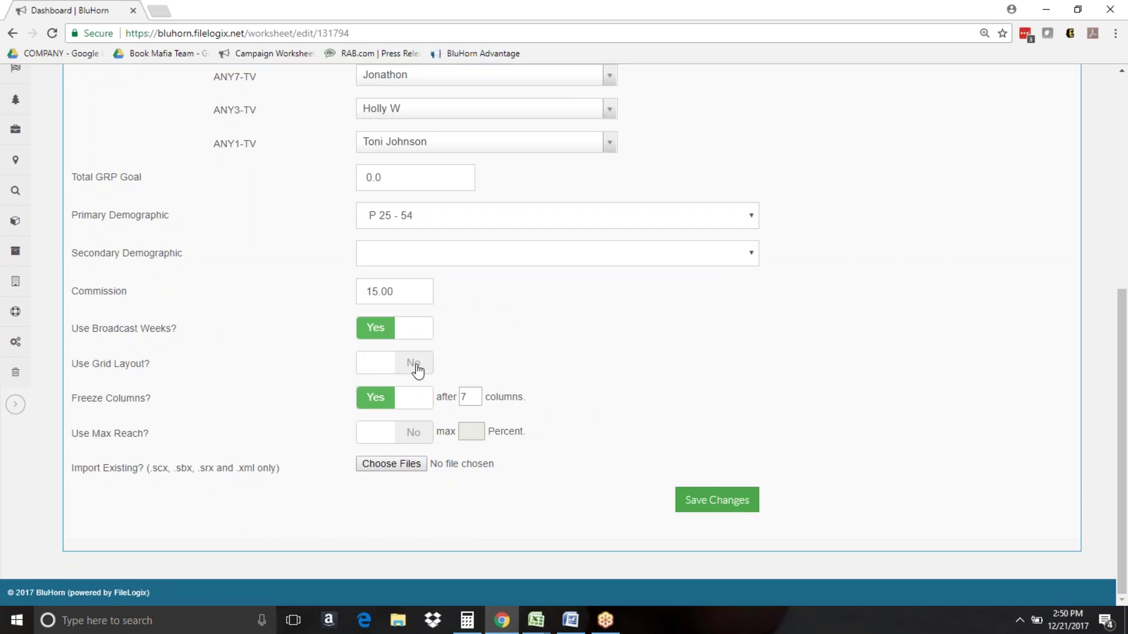
left_click(726, 498)
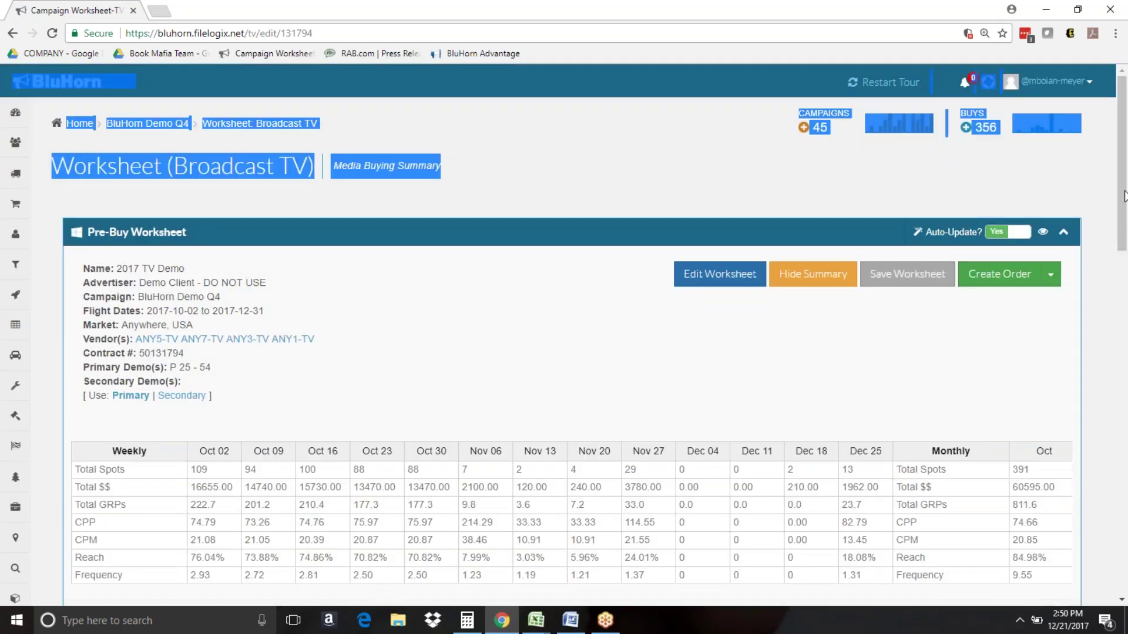
Review the Station Order lines in the standard layout and return to the worksheet summary
left_click_drag(1124, 228, 1124, 384)
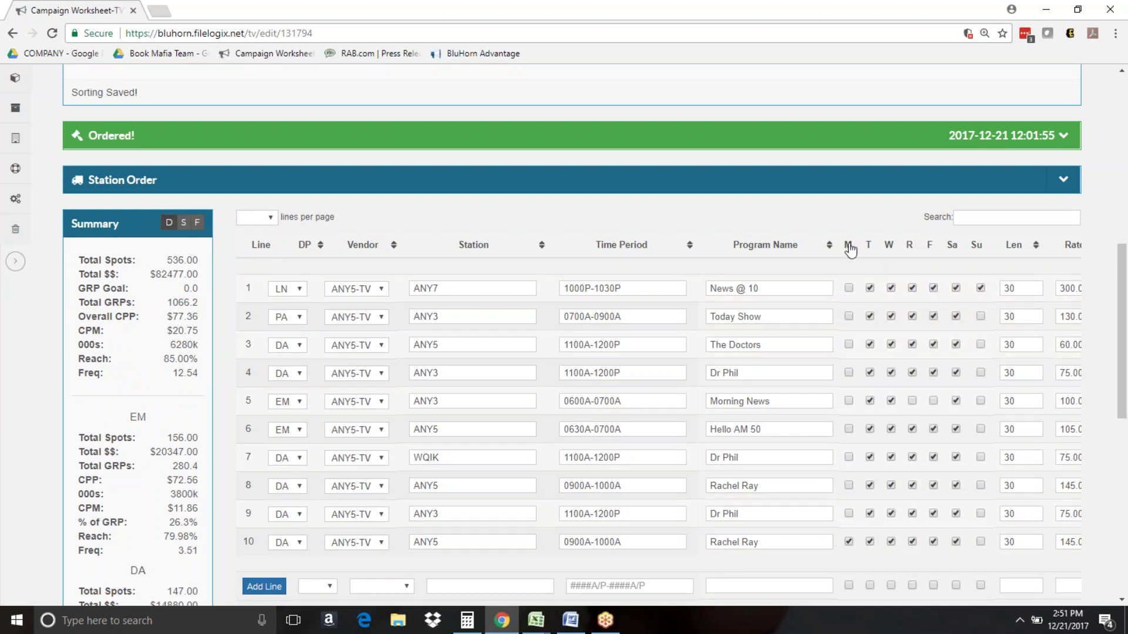
scroll(1126, 320, "up", 9)
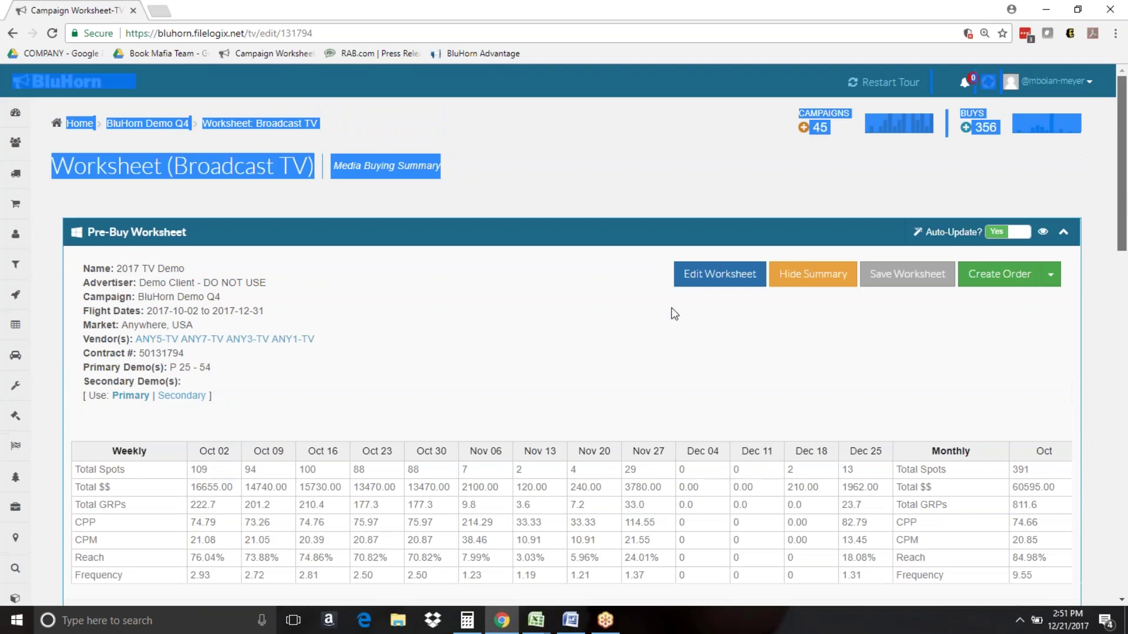
left_click(421, 361)
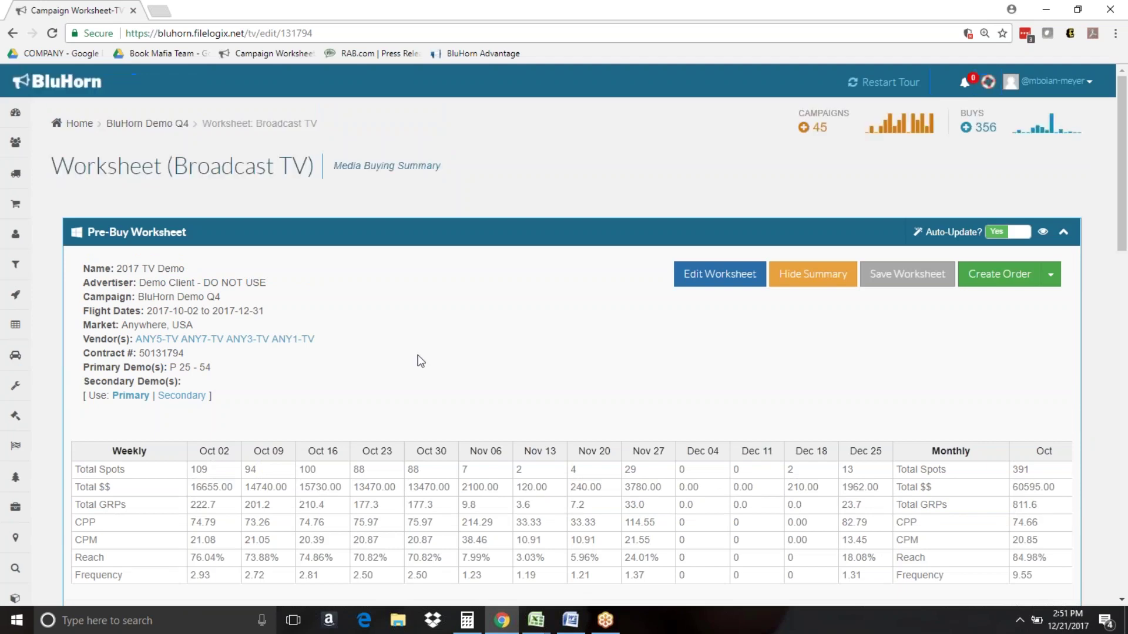